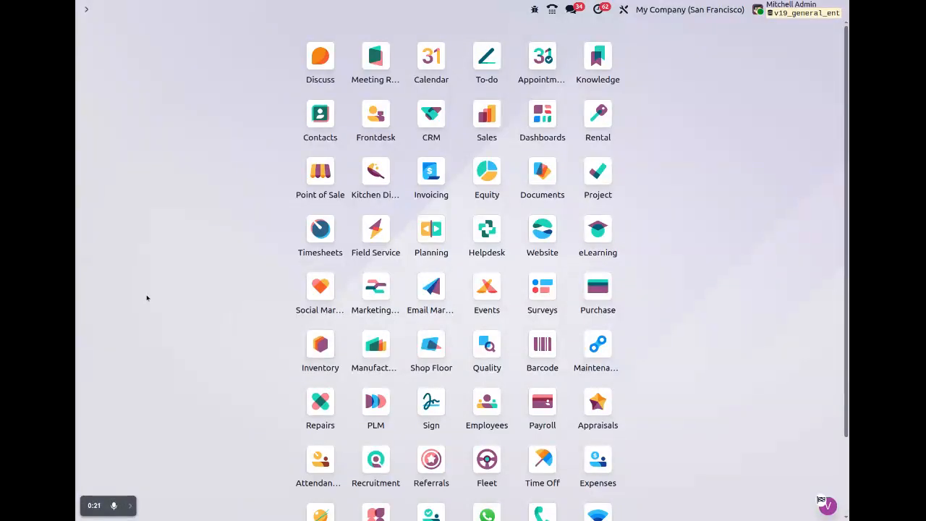
Open the Users list via '/users' and start a new user with the Portal role ticked.
text(users)
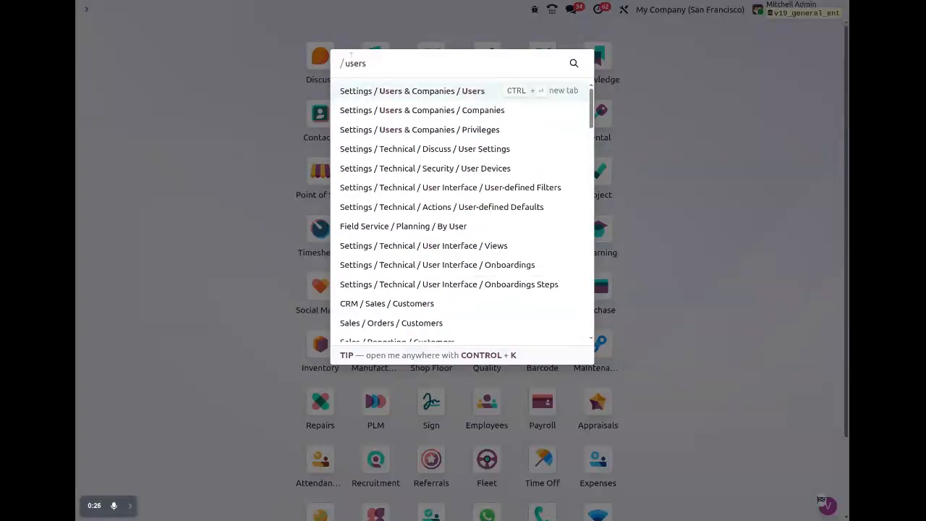
click(466, 96)
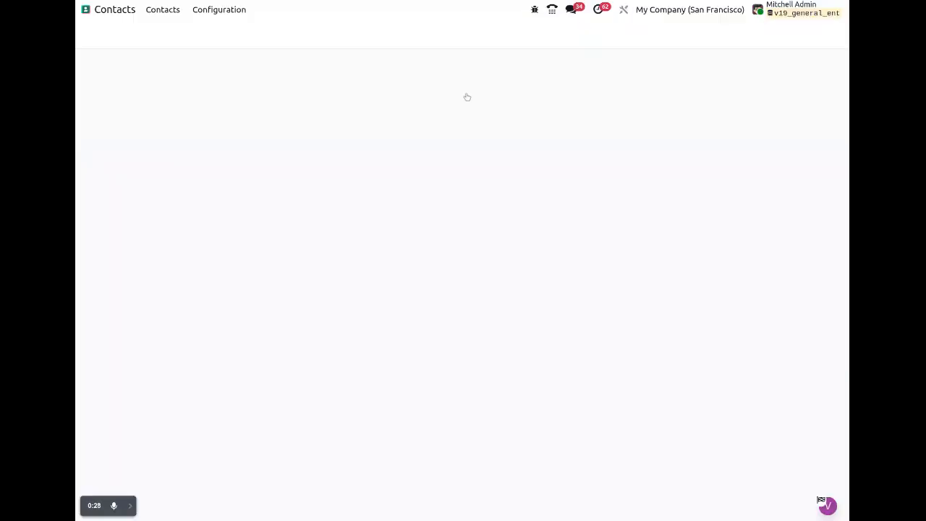
click(97, 32)
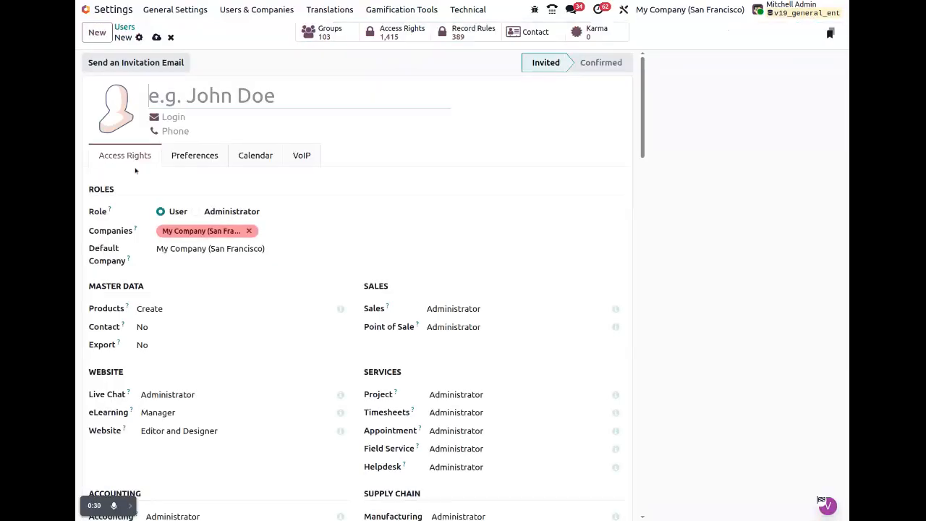
scroll(323, 232, down, 20)
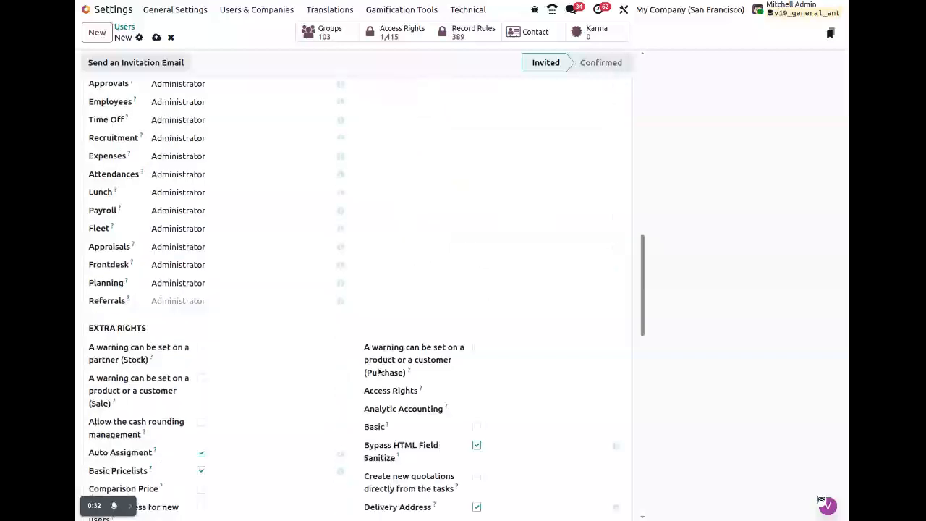
scroll(377, 420, down, 3)
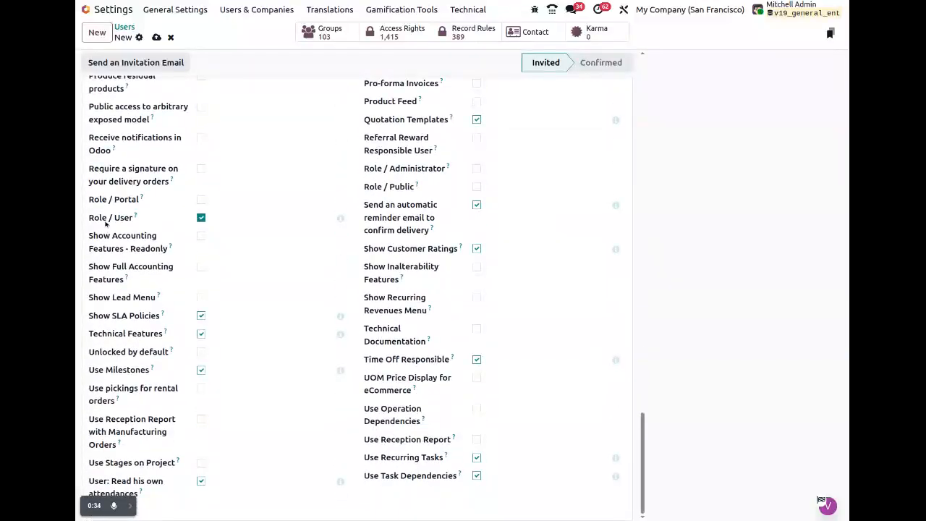
click(114, 200)
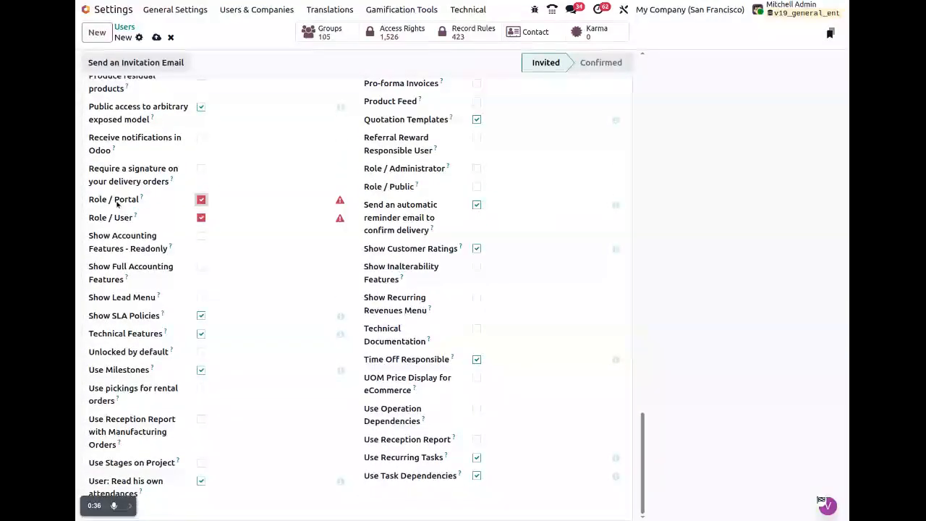
Discard the unsaved draft user and open the Contacts app.
click(172, 38)
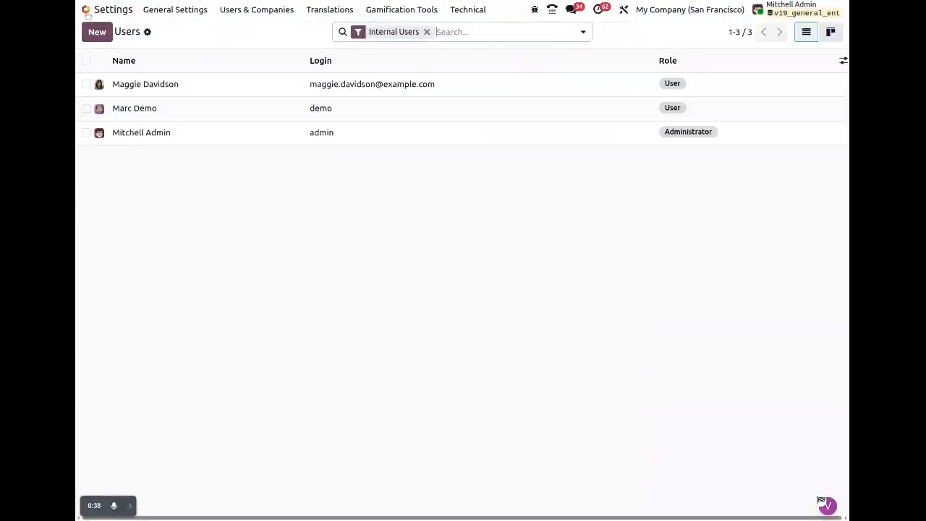
click(86, 10)
click(325, 128)
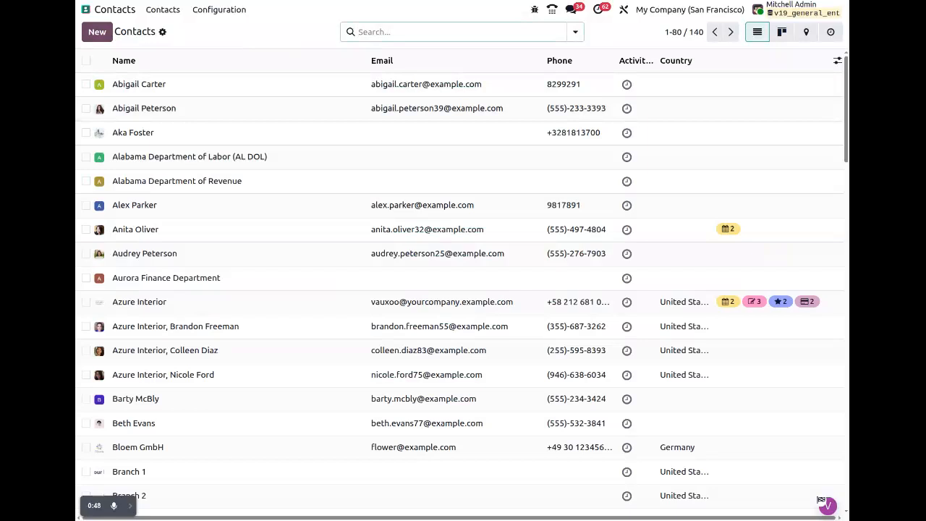
Create and save a Person contact named 'Portal User' with a pasted e-mail address.
click(101, 34)
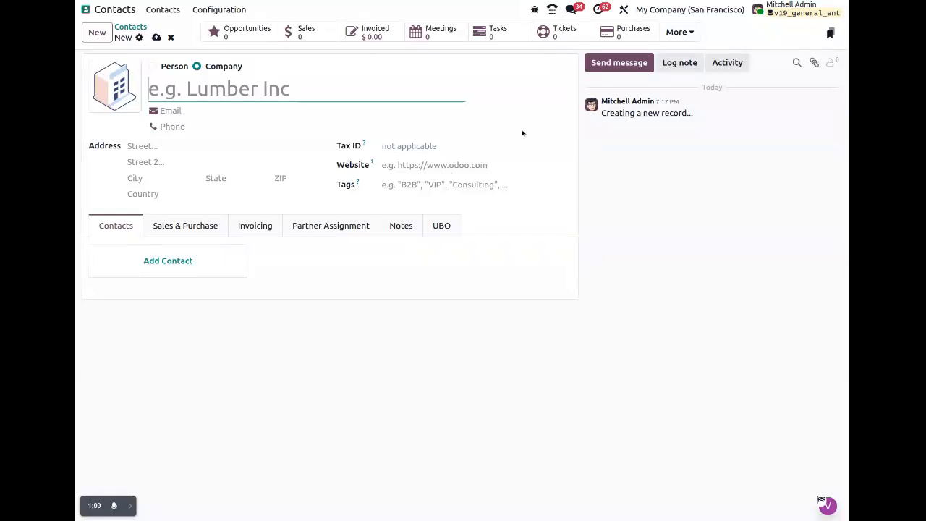
text(Portal )
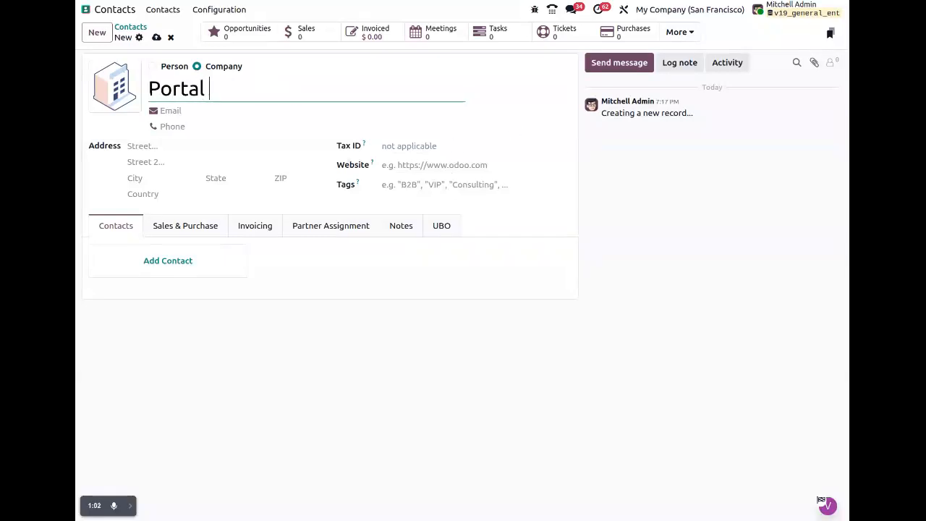
text(User)
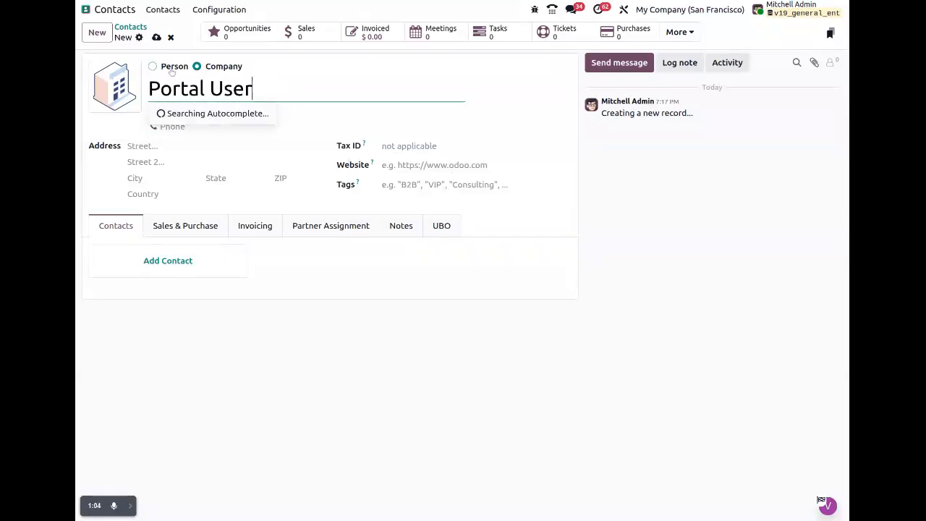
click(171, 70)
click(176, 112)
key(ctrl+v)
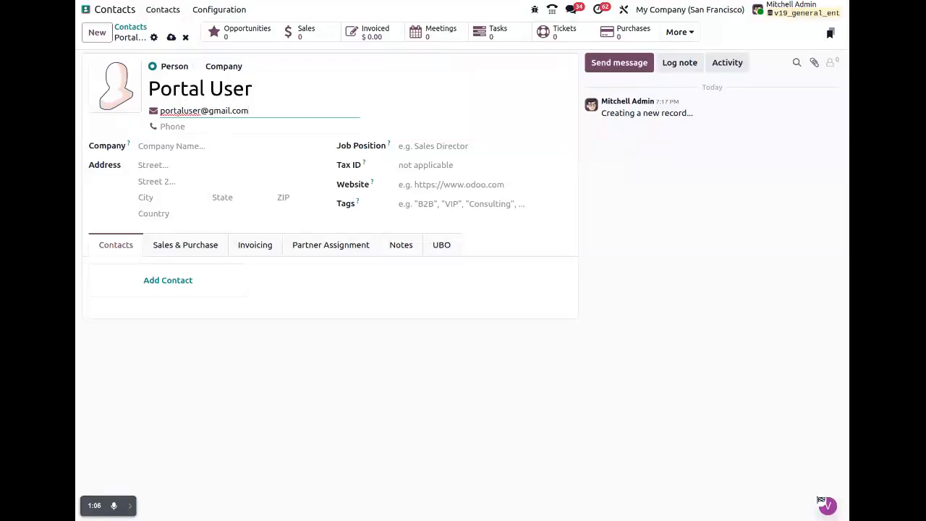
click(170, 40)
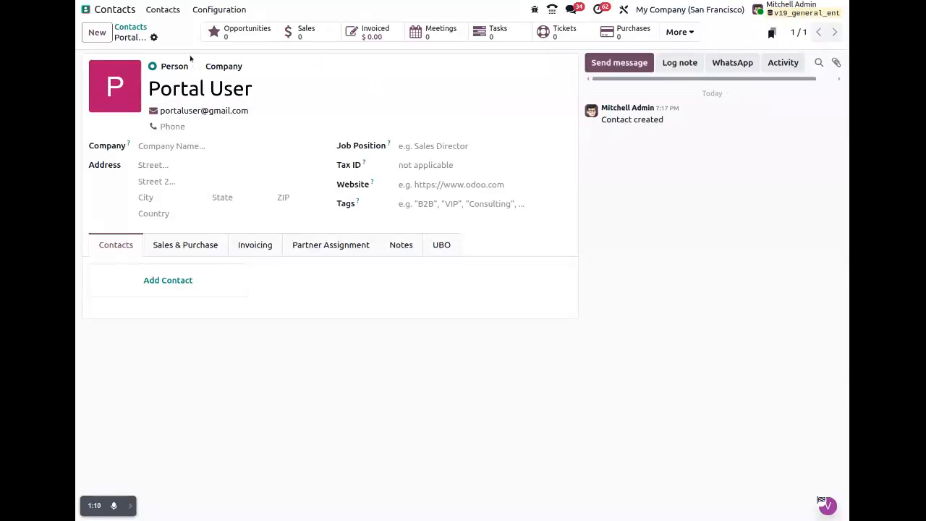
Grant the Portal User contact portal access from the gear menu, then return home.
click(154, 37)
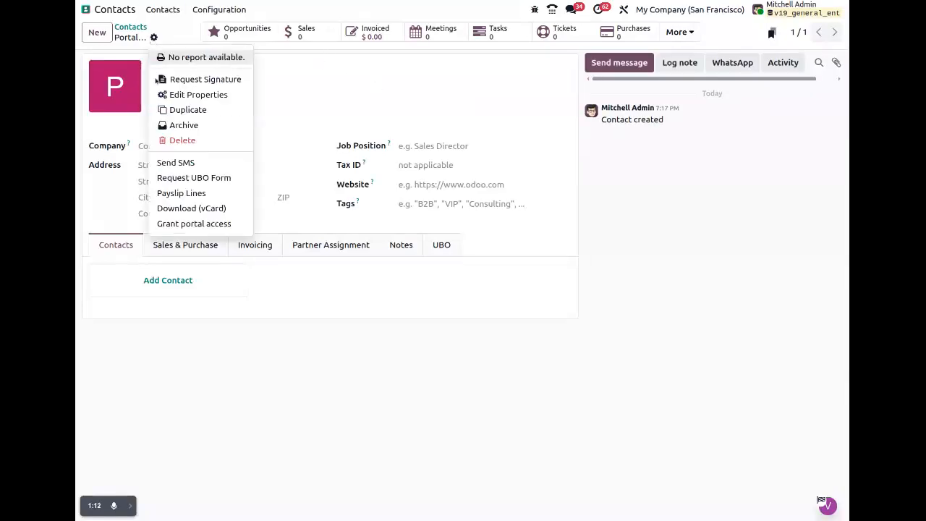
click(187, 224)
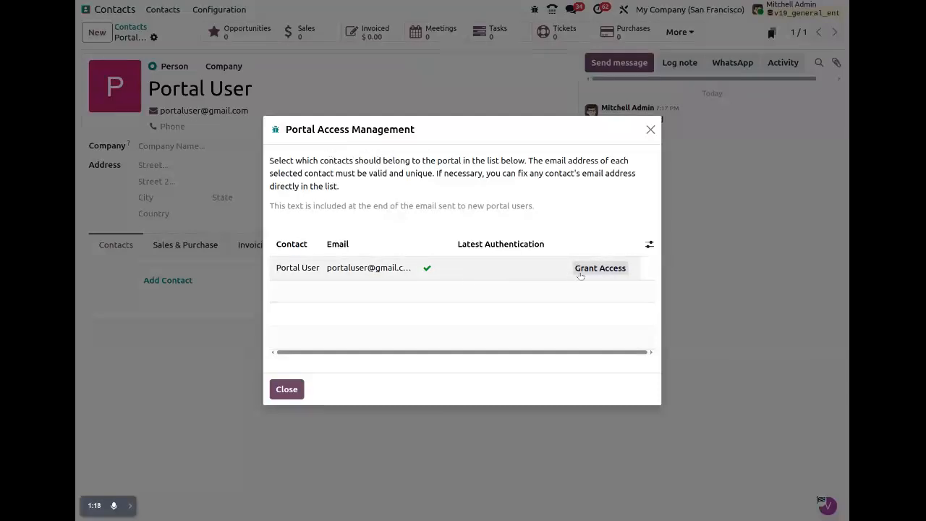
click(591, 274)
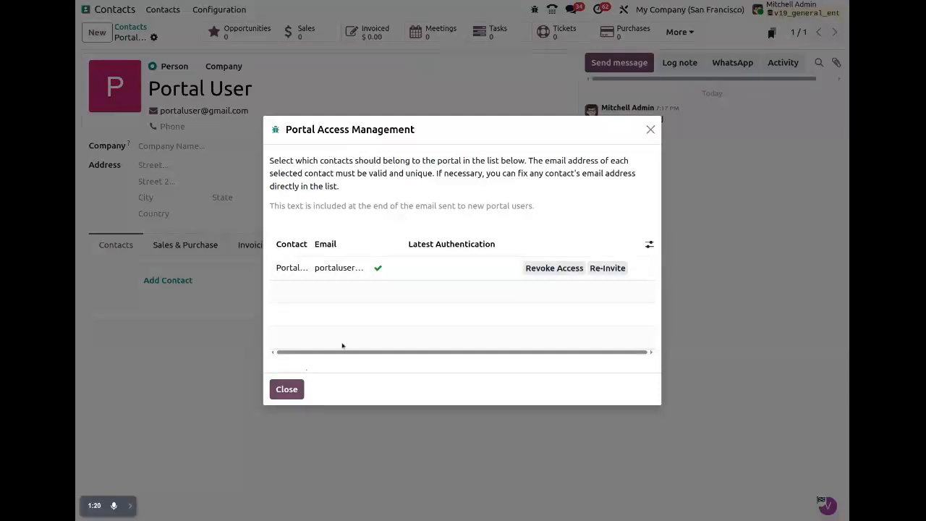
click(282, 388)
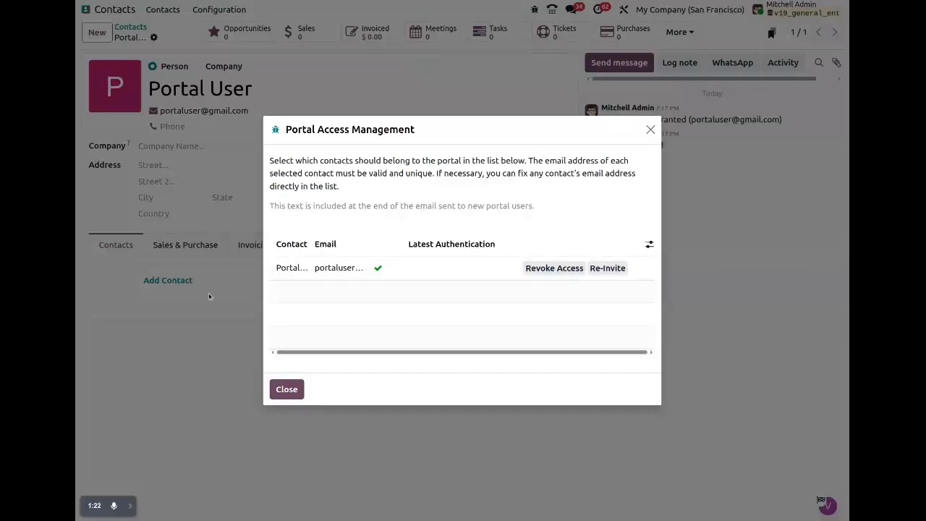
click(86, 9)
Open the Portal User's record from the unfiltered Users list and select its e-mail.
text(/use)
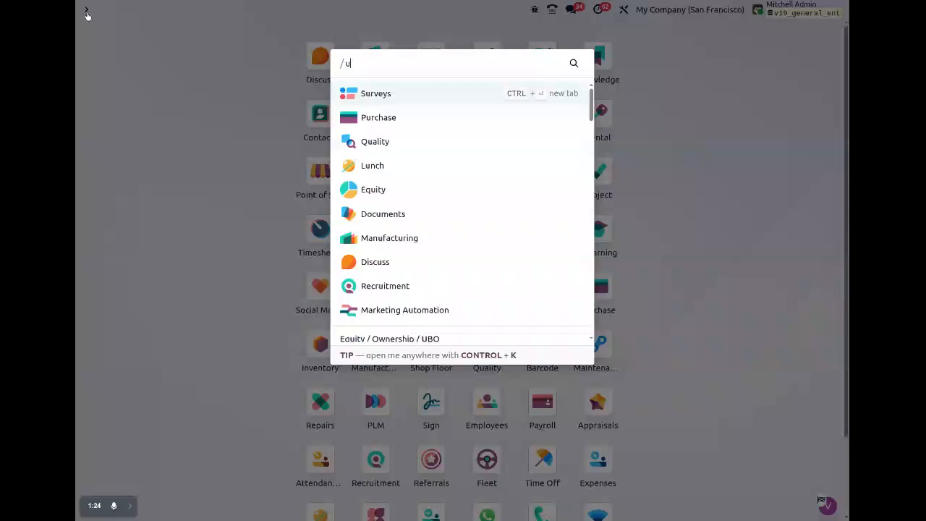
text(rs)
key(Return)
key(BackSpace)
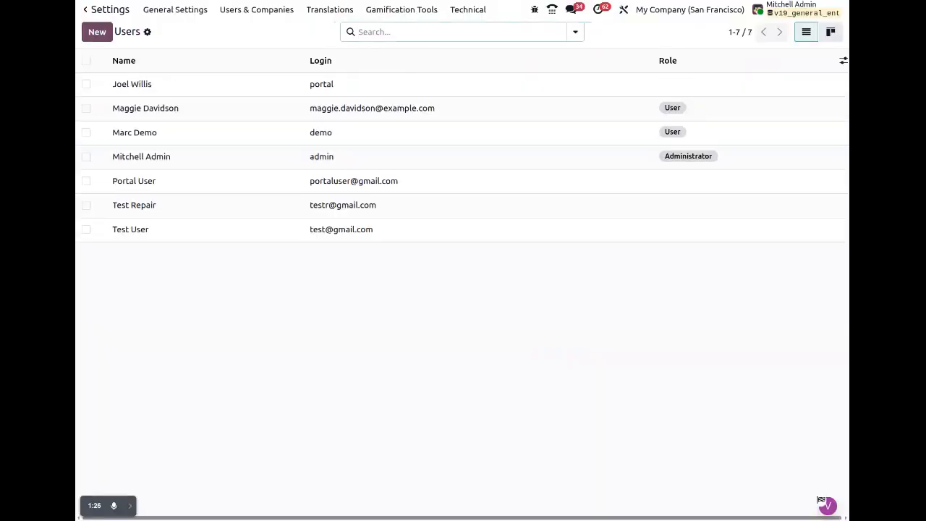
click(158, 186)
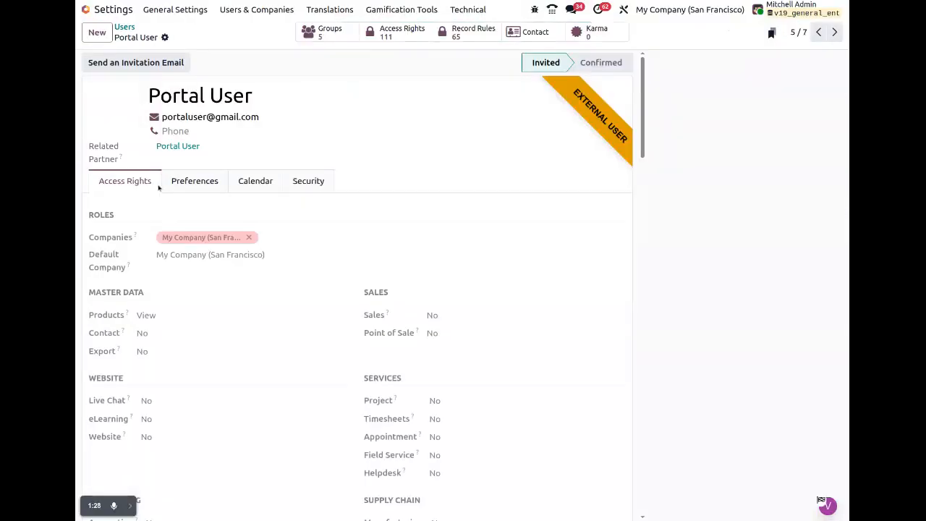
scroll(302, 318, down, 20)
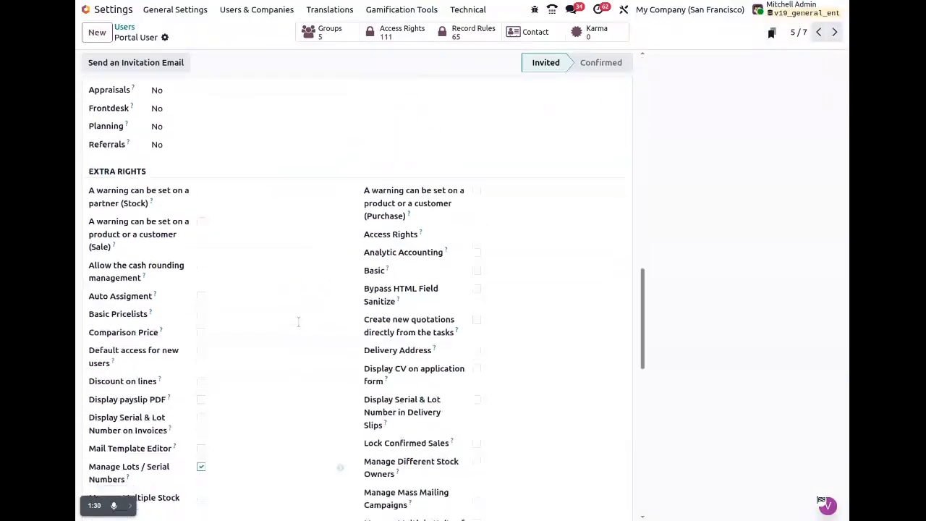
scroll(294, 340, down, 1)
drag(89, 201, 144, 201)
scroll(360, 287, up, 20)
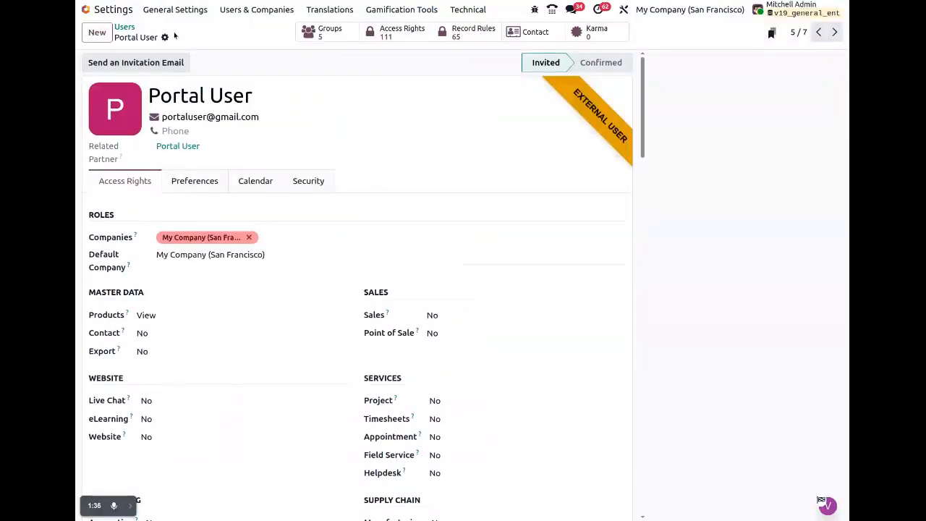
click(207, 117)
triple_click(207, 117)
Set a new password for Portal User through the Change Password action.
click(165, 37)
click(232, 154)
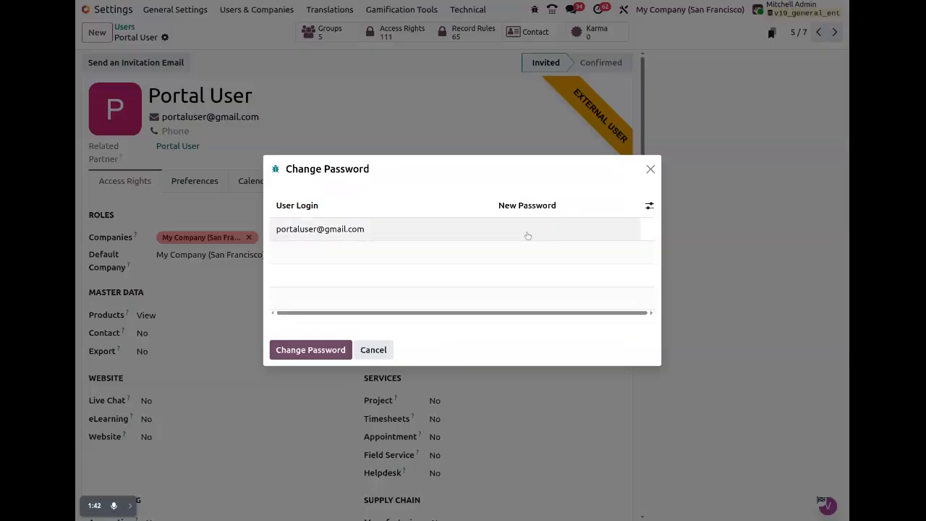
click(526, 231)
text(•••)
click(342, 349)
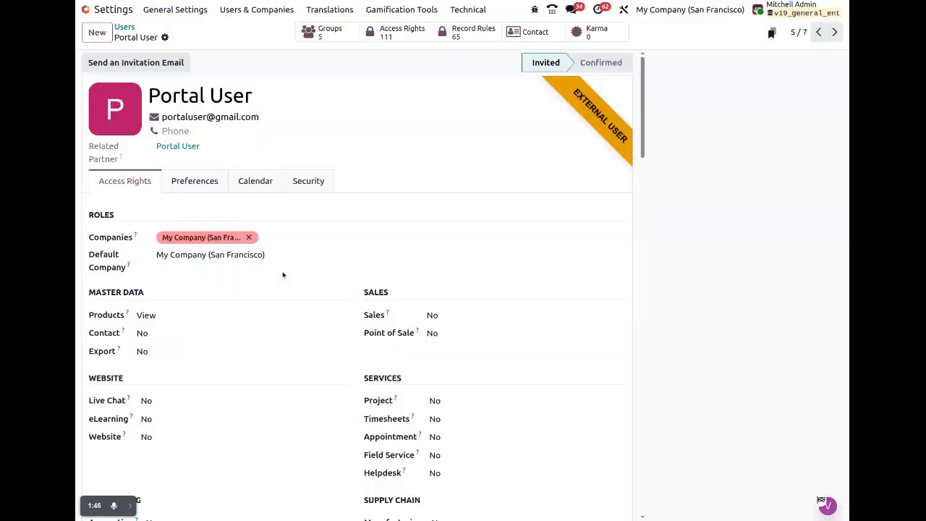
Log out as administrator, log in as Portal User with its e-mail and password, then sign out.
click(791, 10)
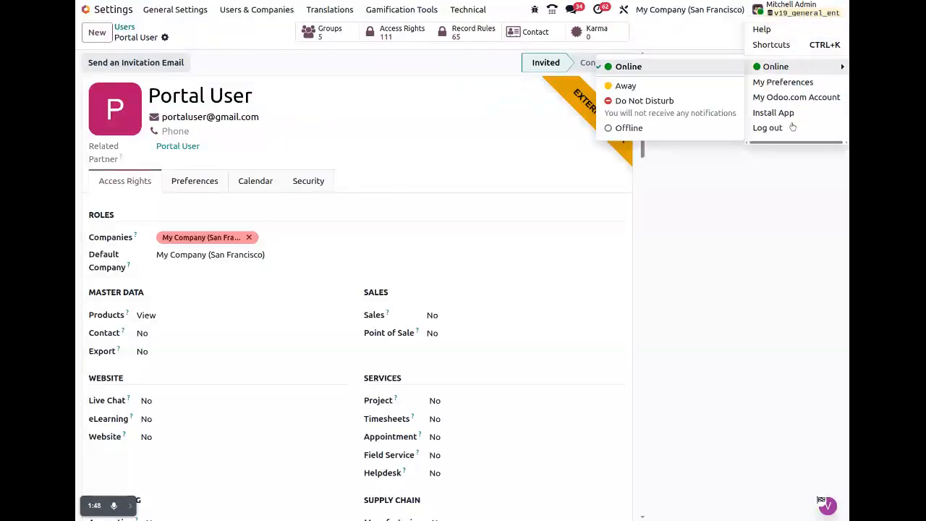
click(791, 130)
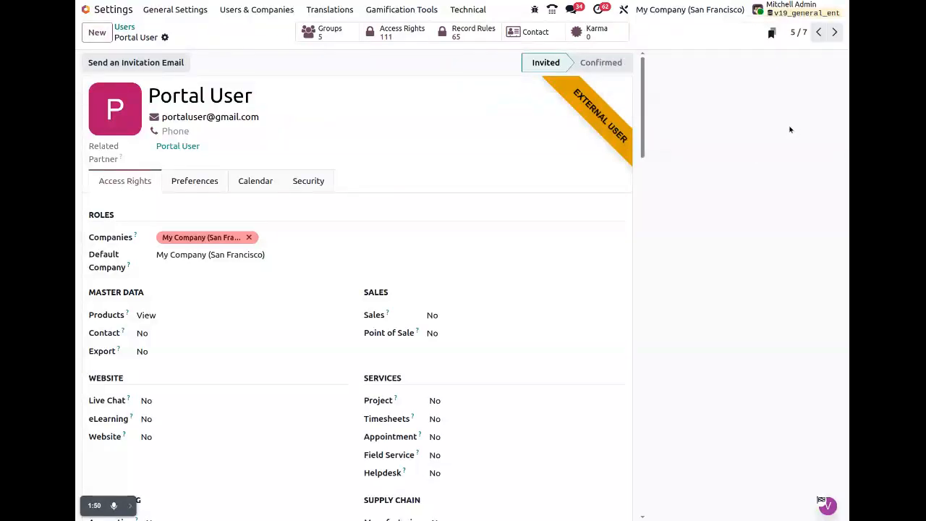
key(ctrl+a)
key(BackSpace)
key(Tab)
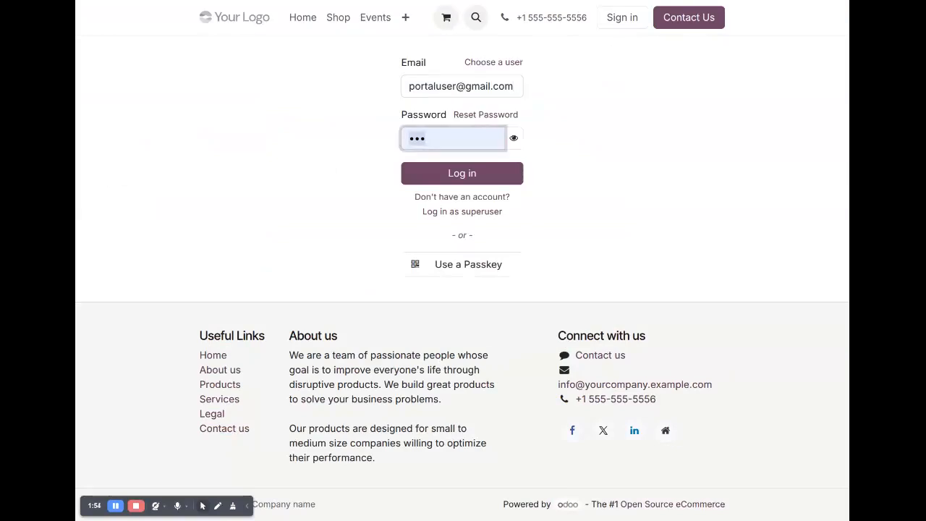
text(po)
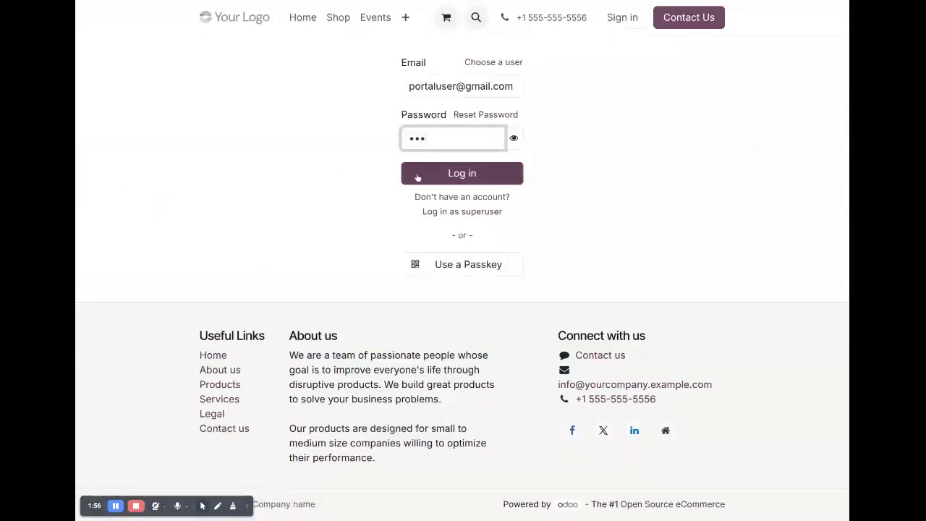
click(417, 177)
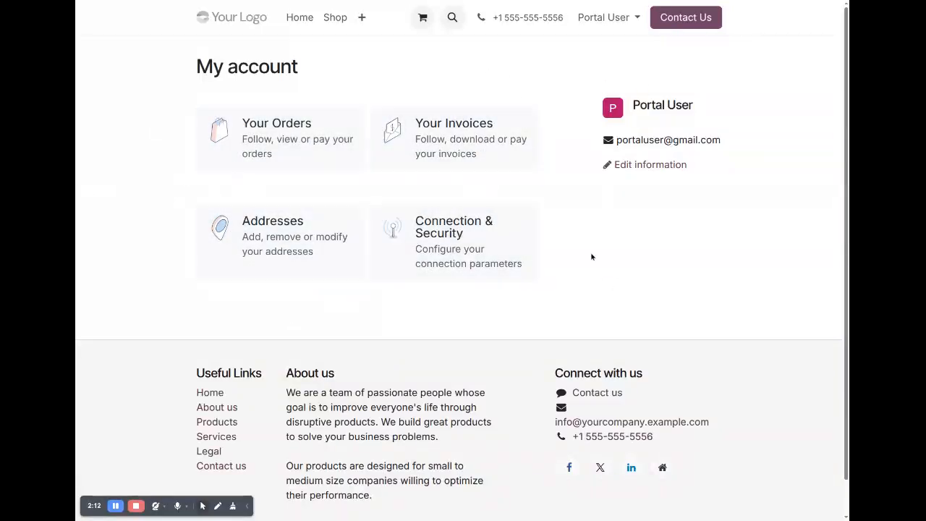
click(607, 17)
click(613, 74)
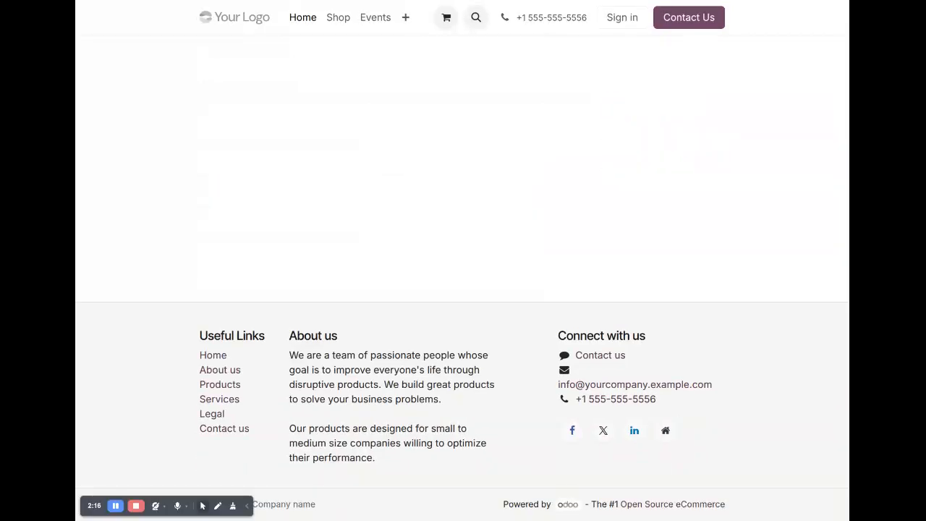
Sign back in with the administrator login and password.
click(621, 16)
click(455, 85)
key(ctrl+a)
text(admin)
key(Tab)
text(admin)
key(Return)
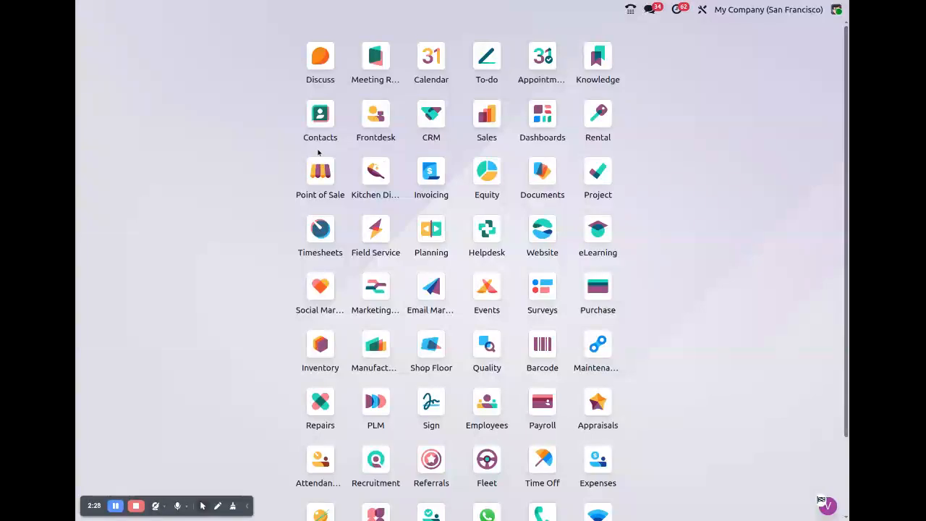
scroll(611, 290, down, 3)
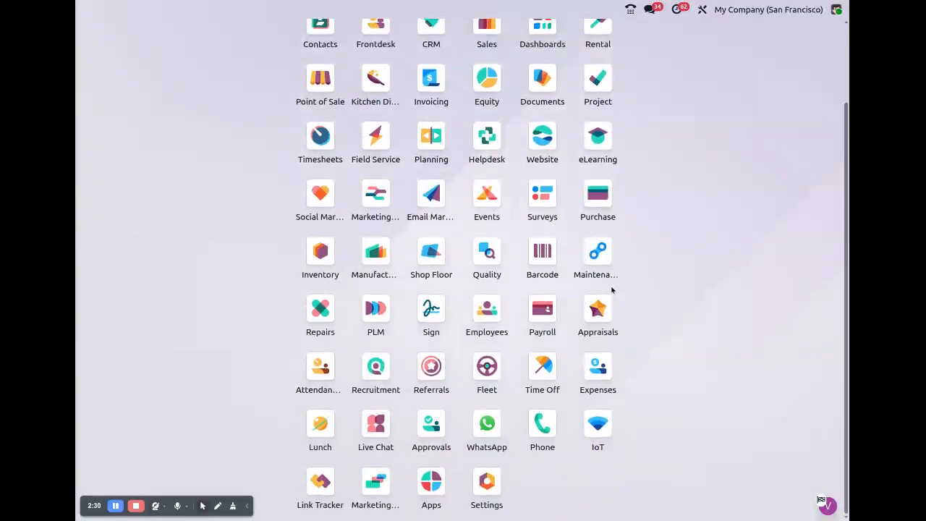
Start a new employee record in Employees and show its Settings tab.
text(emplo)
key(Return)
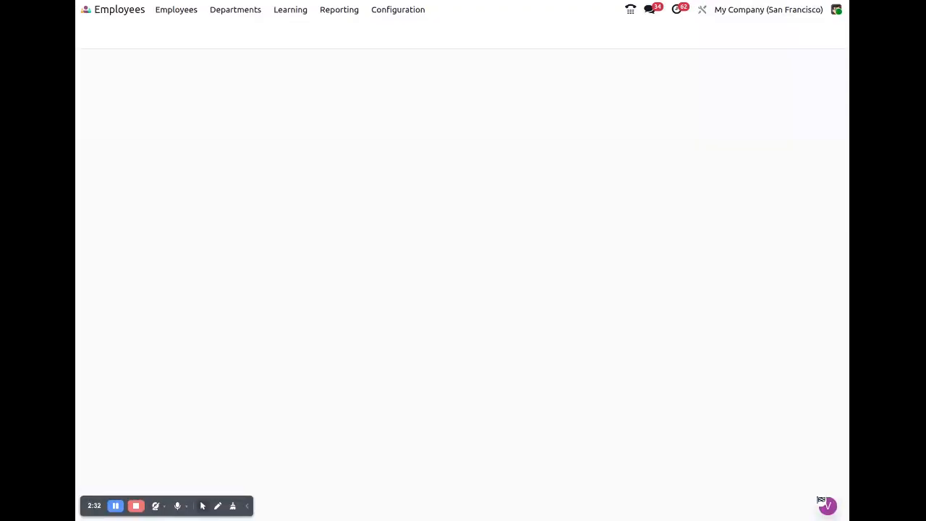
click(97, 32)
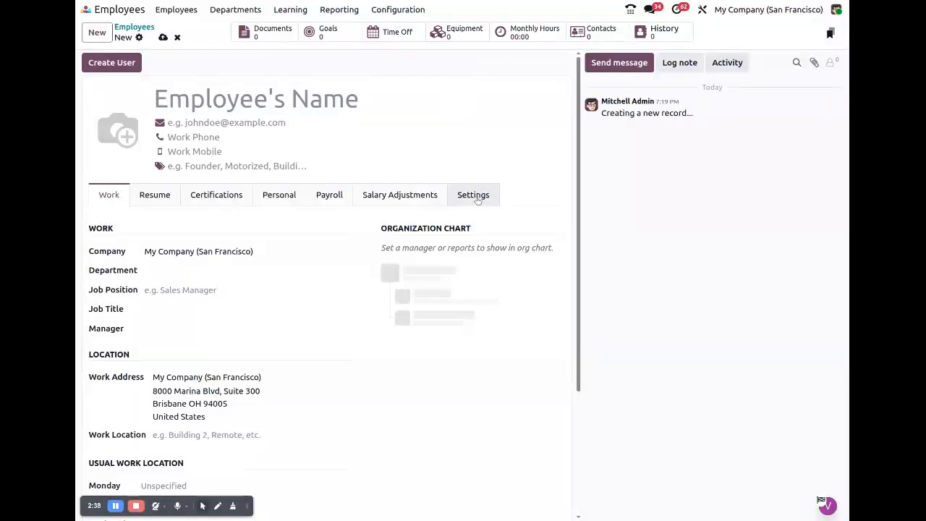
click(475, 197)
Link Portal User as the employee's user, switching the Search More filter to Portal Users.
click(171, 252)
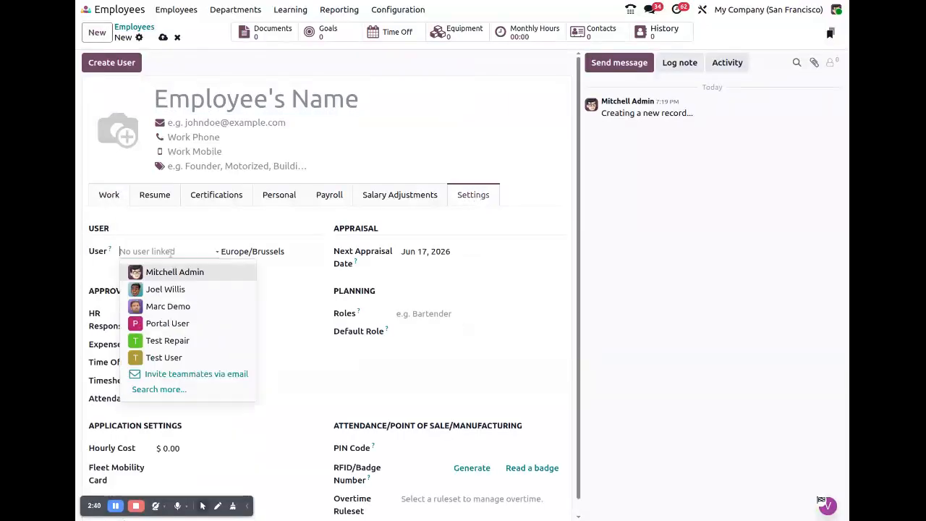
click(184, 386)
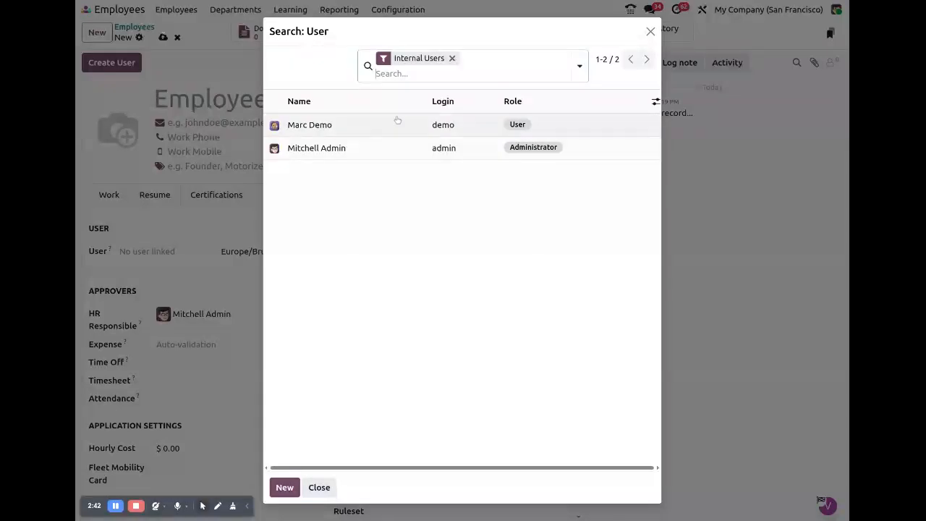
click(451, 61)
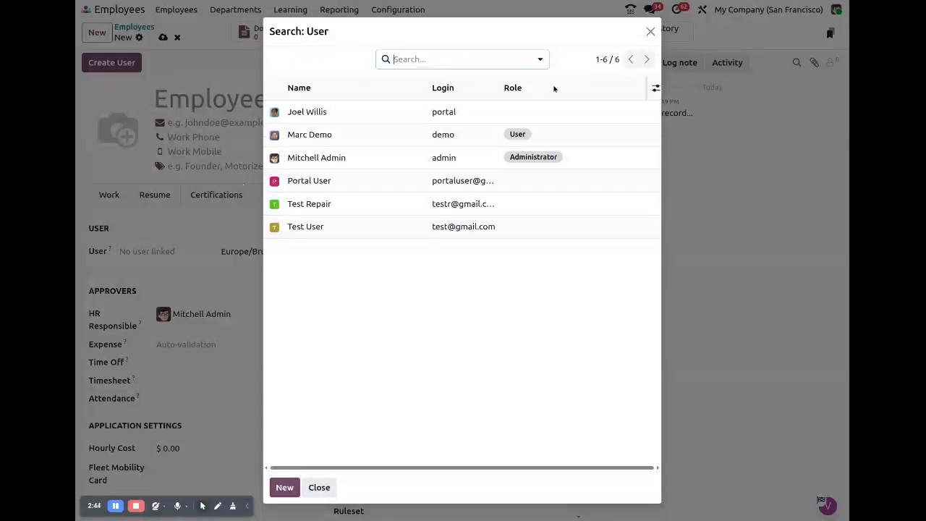
click(540, 60)
click(244, 120)
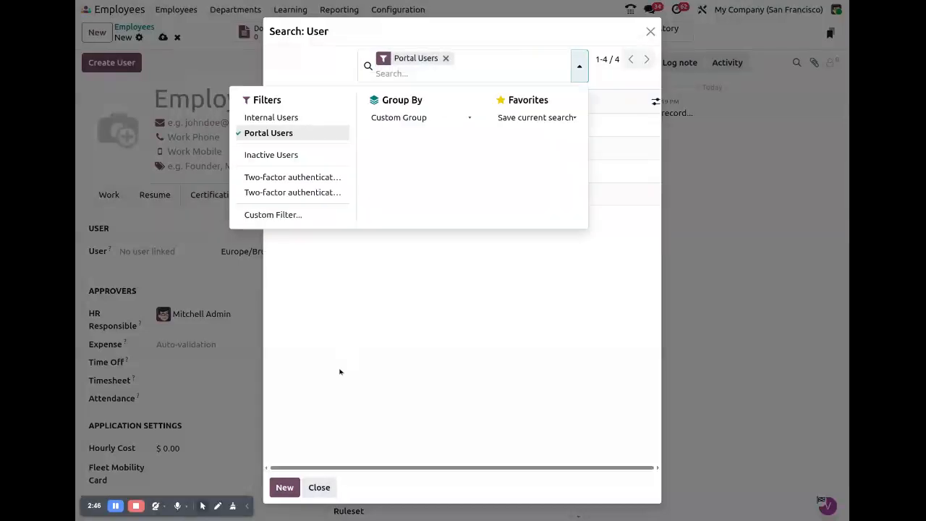
click(337, 367)
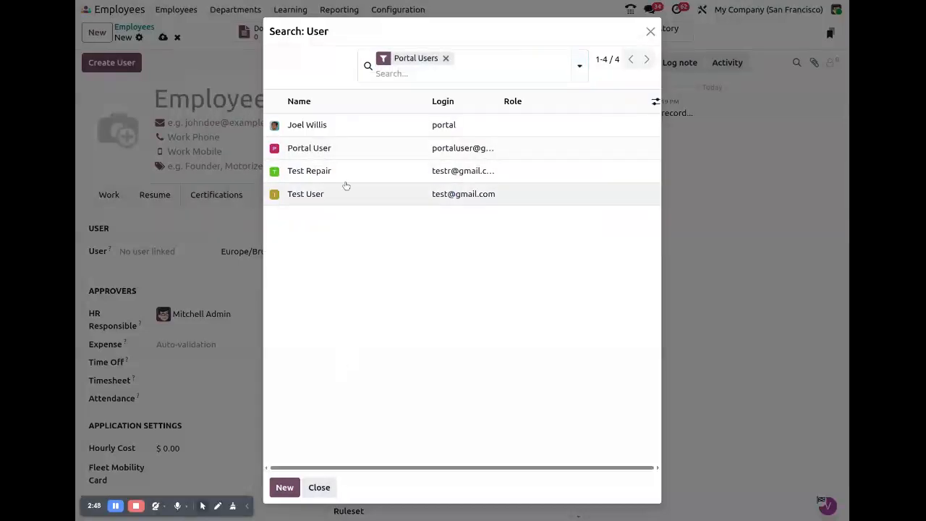
click(379, 152)
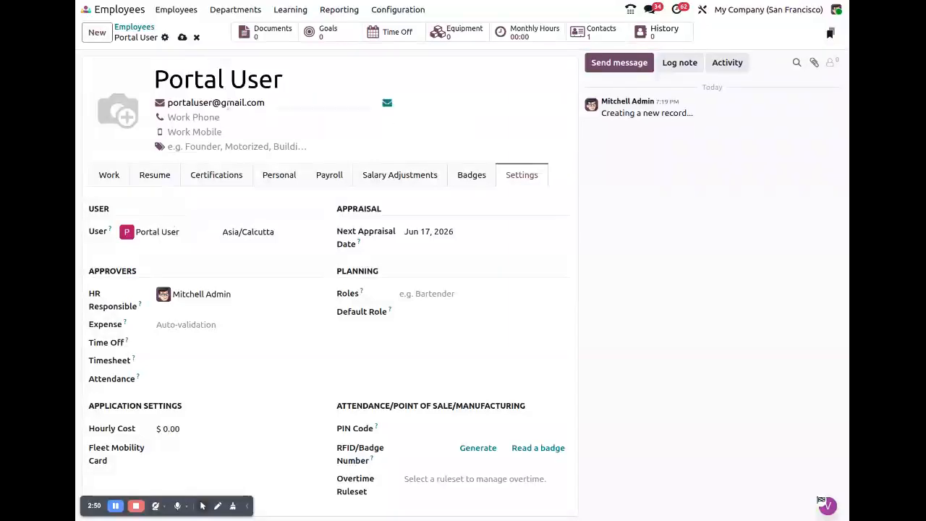
Save the Portal User employee record and go back to the home screen.
click(182, 37)
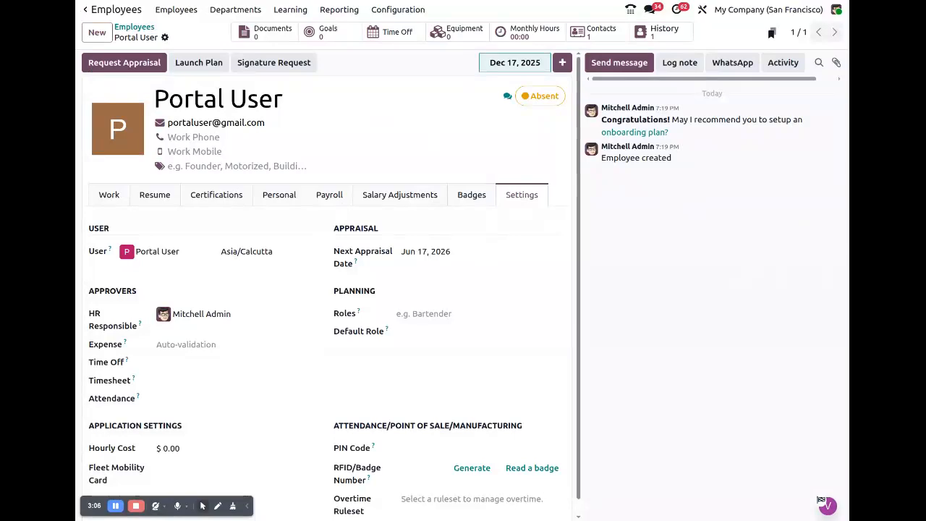
click(85, 10)
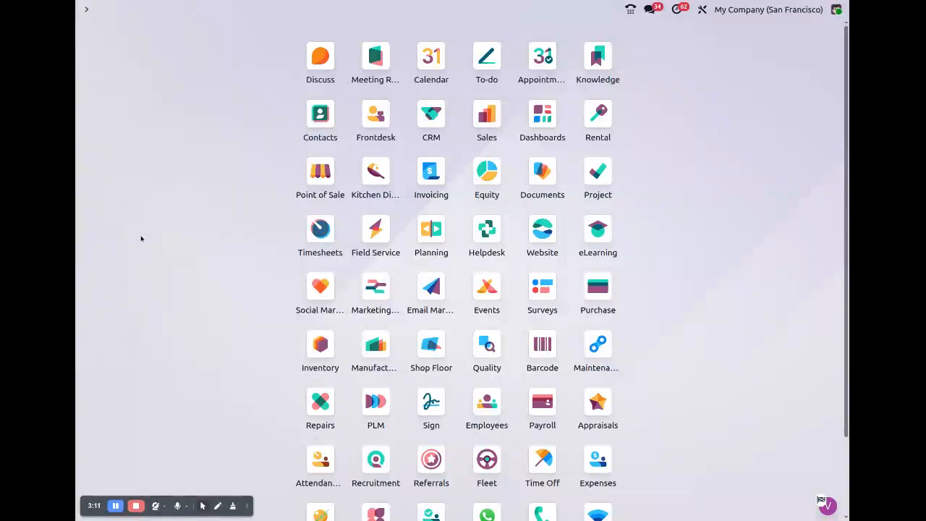